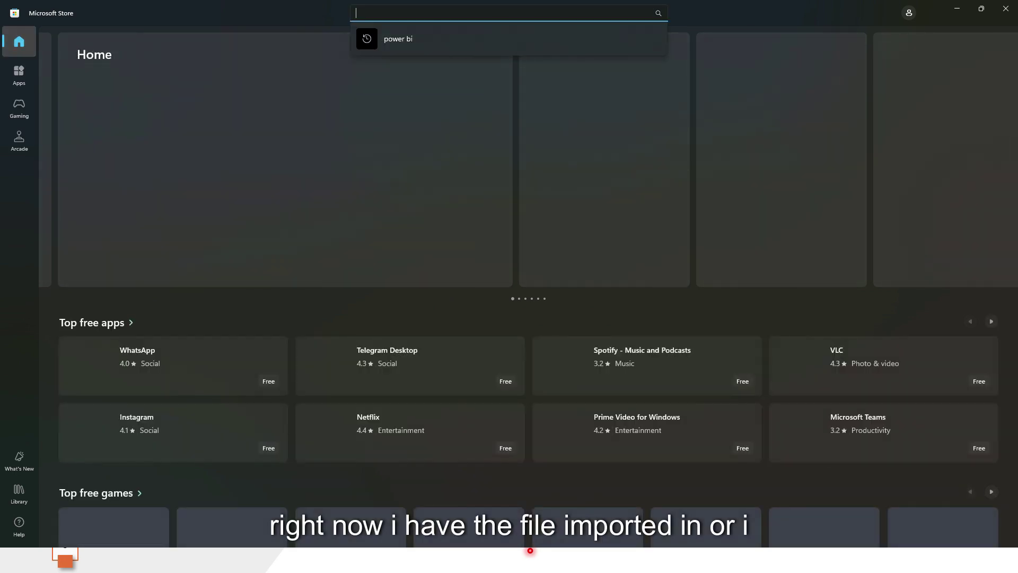
Search the Microsoft Store for "power bi" and view the Power BI Desktop app page.
{"action": "type", "text": "power "}
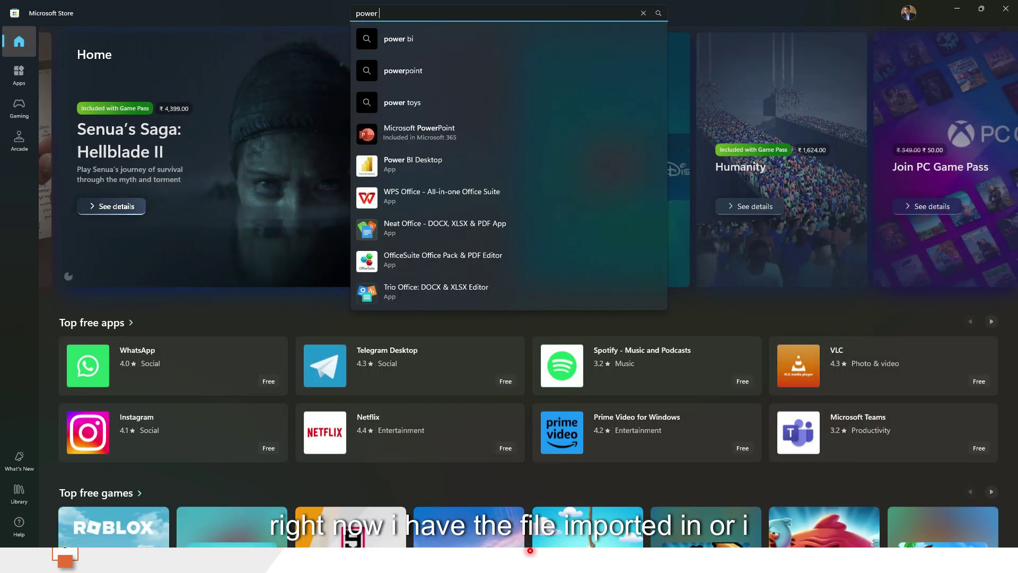
{"action": "type", "text": "bi"}
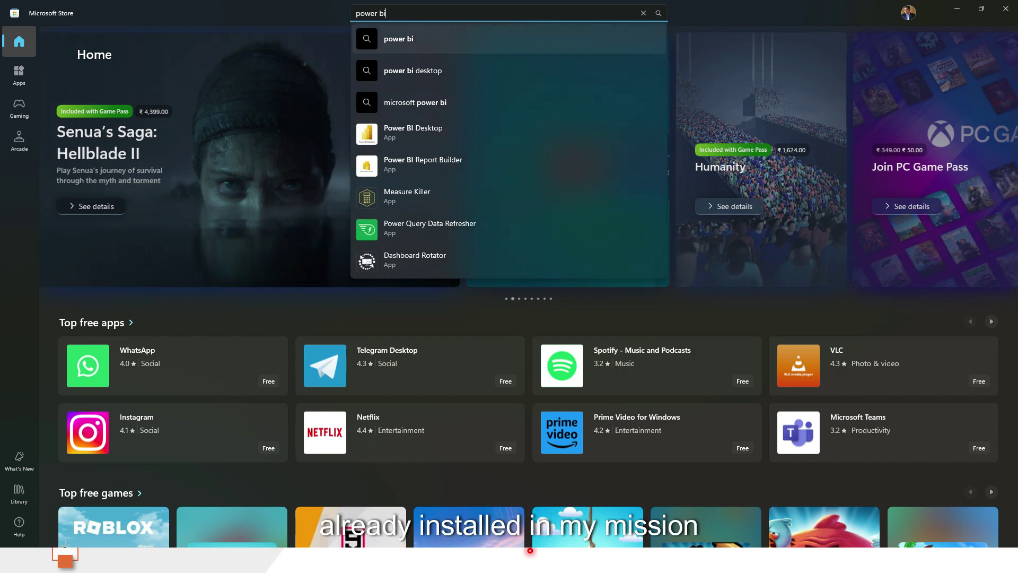
{"action": "key", "text": "Escape"}
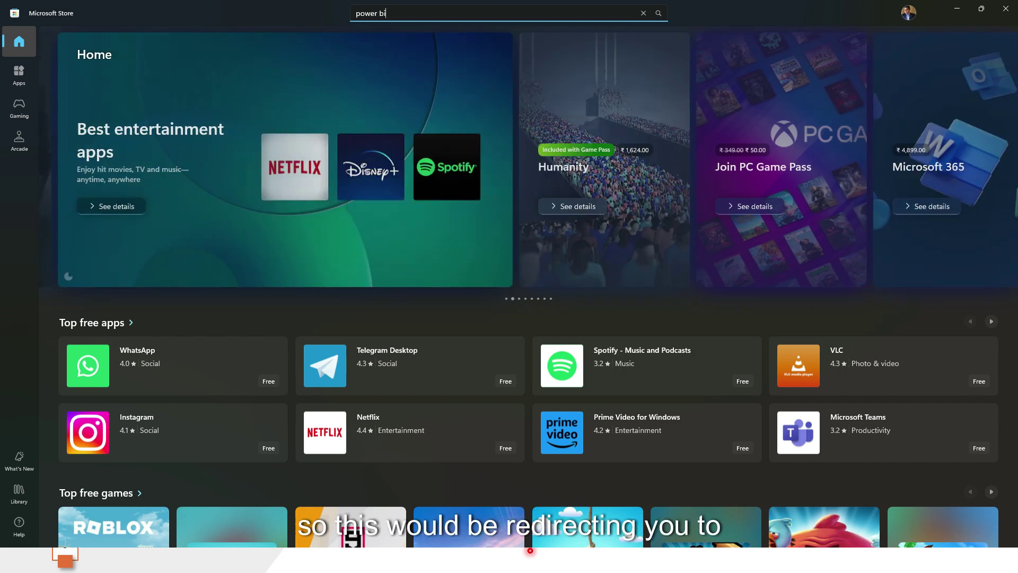
{"action": "key", "text": "Return"}
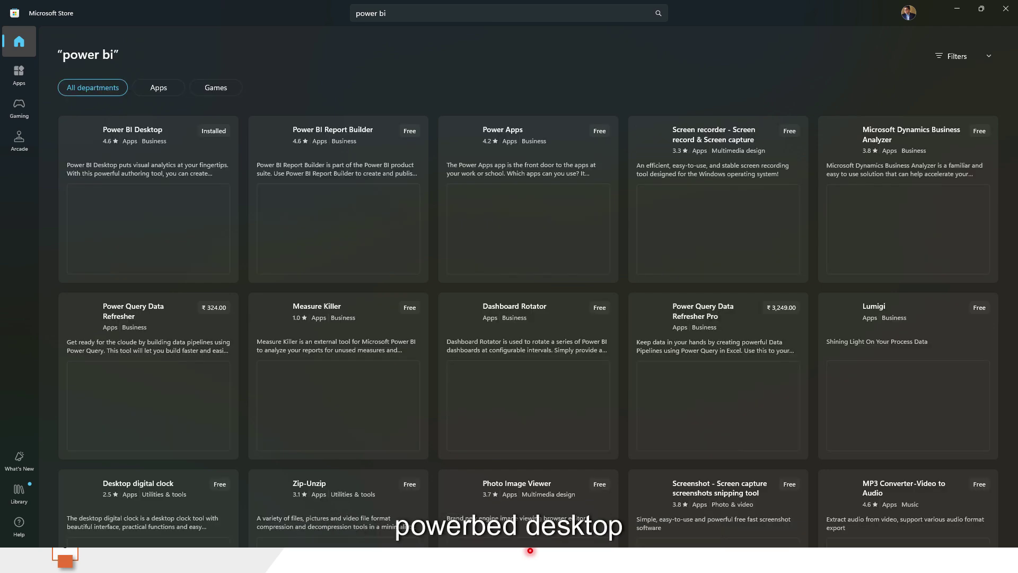
{"action": "left_click", "coordinate": [149, 199]}
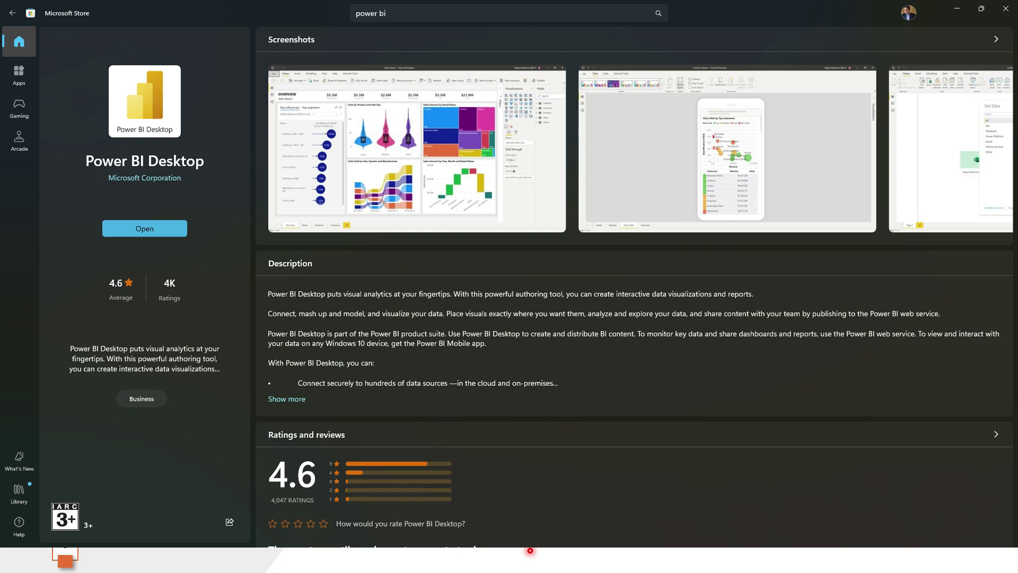
Switch to Power BI Desktop, start a blank report and expand the Data pane.
{"action": "key", "text": "super"}
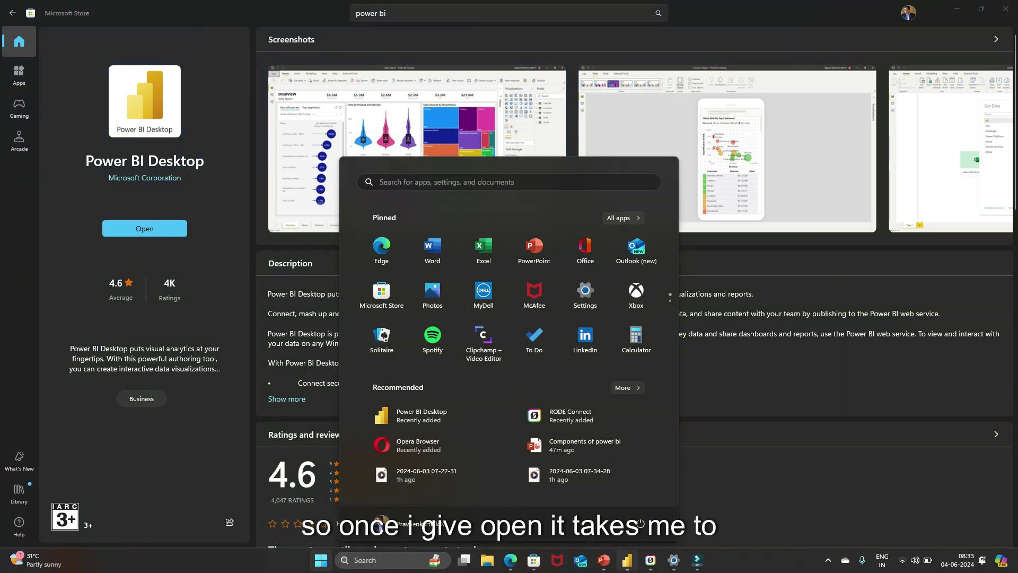
{"action": "left_click", "coordinate": [627, 560]}
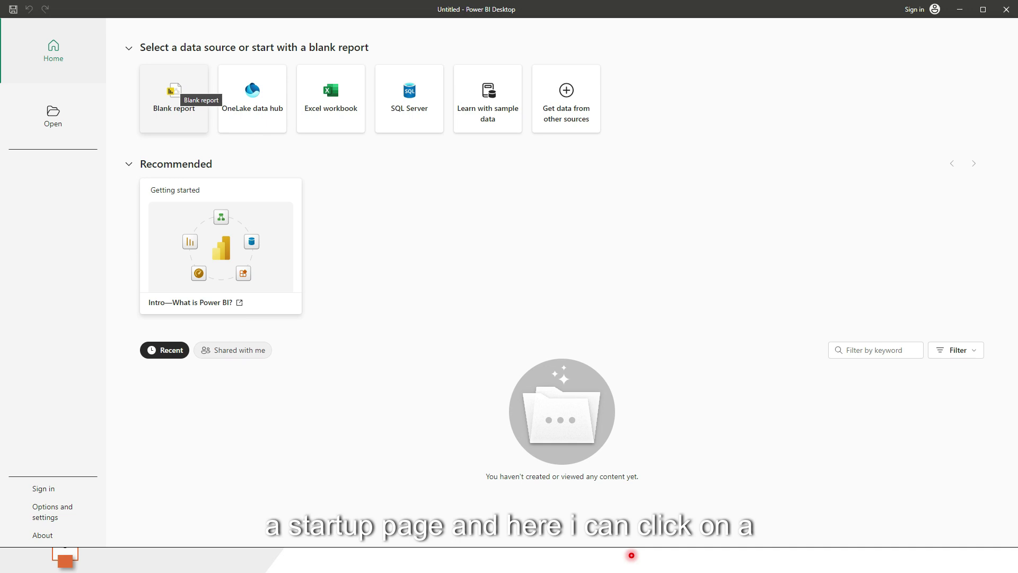
{"action": "left_click", "coordinate": [175, 91]}
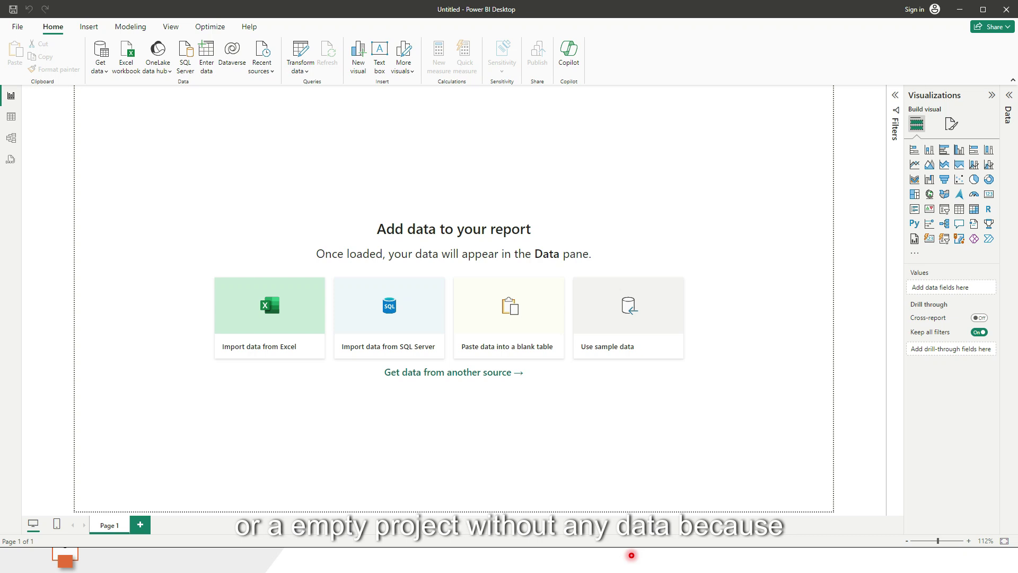
{"action": "left_click", "coordinate": [1007, 114]}
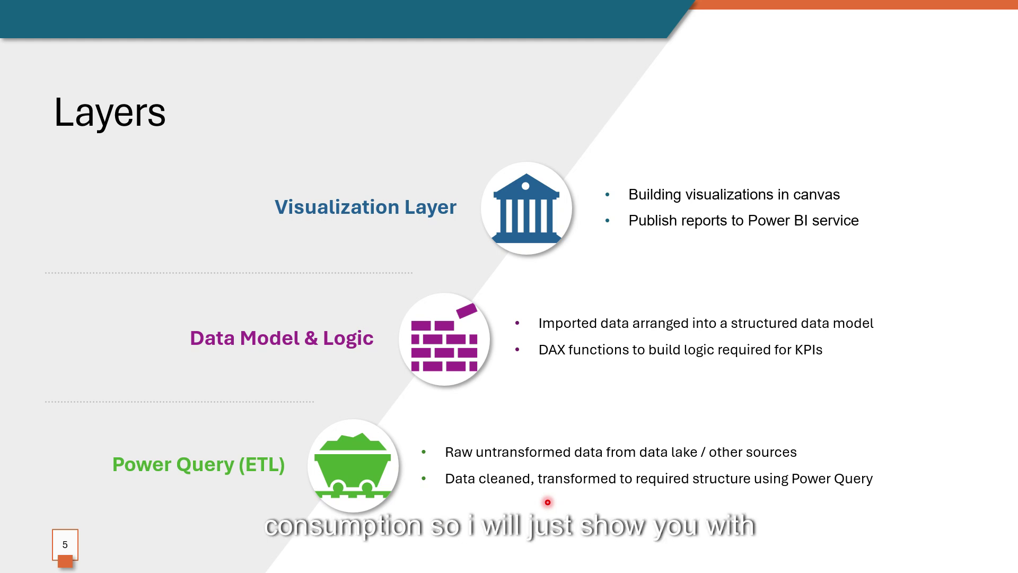
Switch from the slide show to Power BI Desktop and bring up the complete list of Get Data sources.
{"action": "key", "text": "super"}
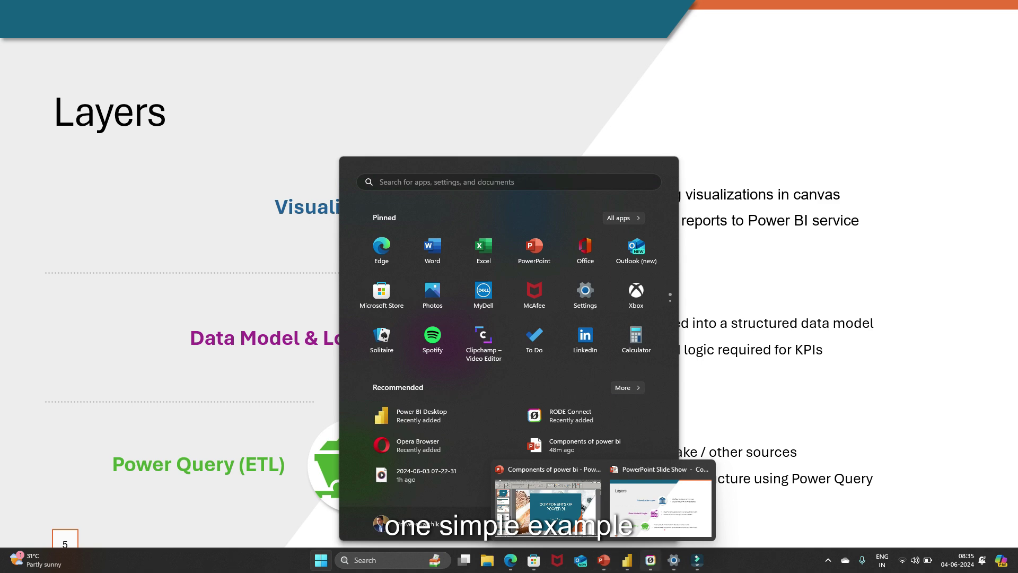
{"action": "left_click", "coordinate": [626, 559]}
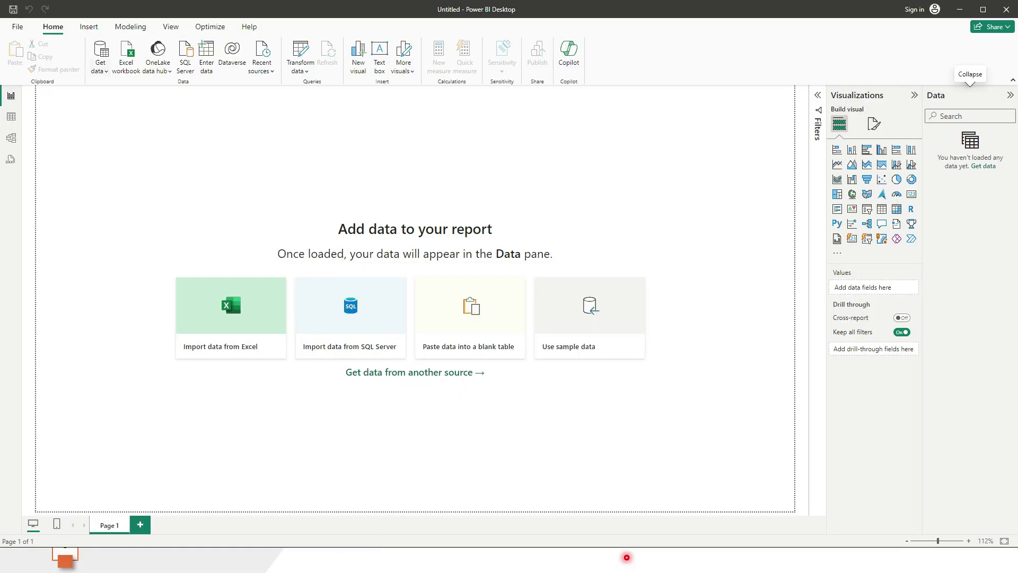
{"action": "left_click", "coordinate": [100, 68]}
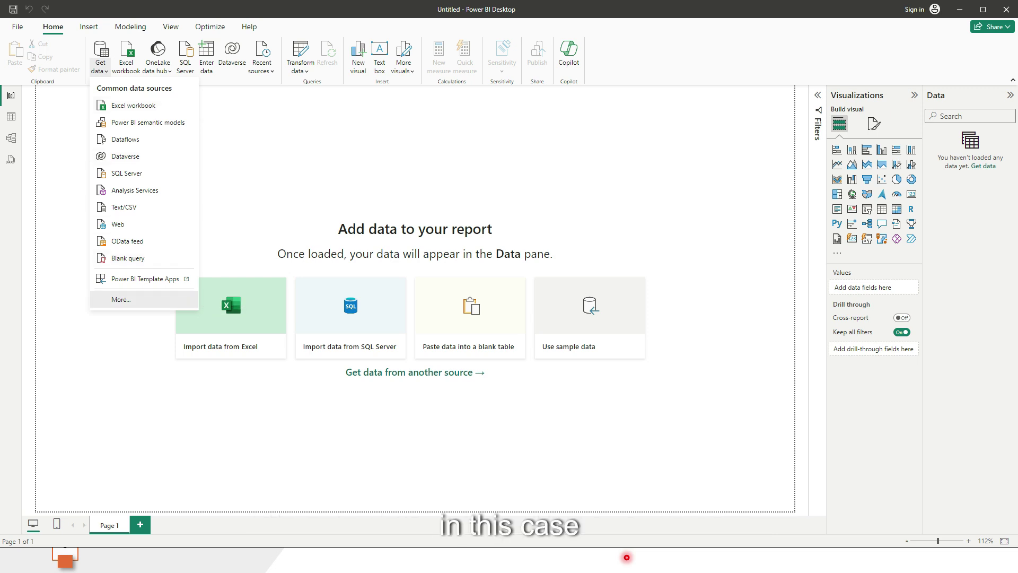
{"action": "key", "text": "Escape"}
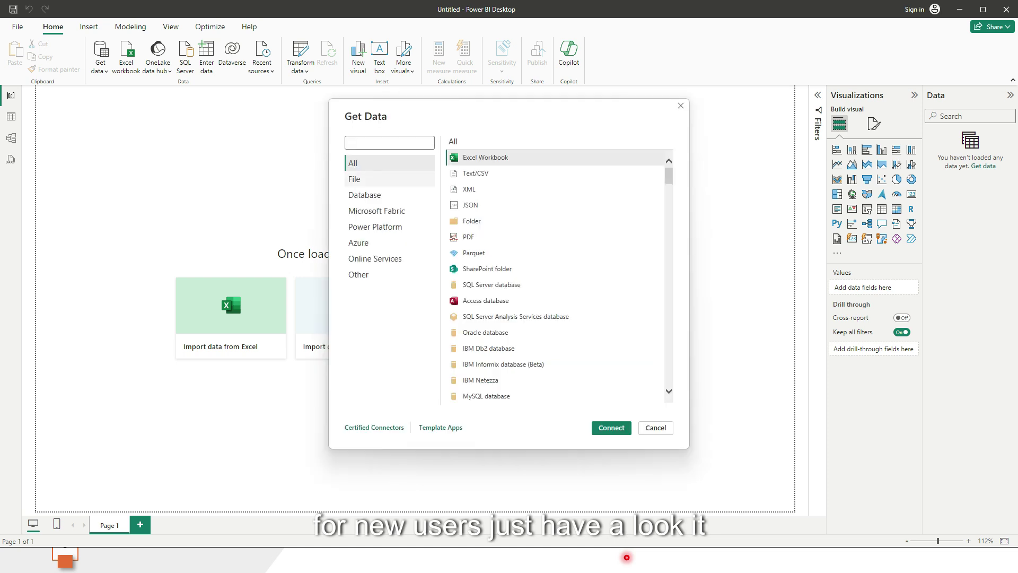
Examine the available connectors in the File, Database, Azure and Other source categories.
{"action": "left_click", "coordinate": [371, 179]}
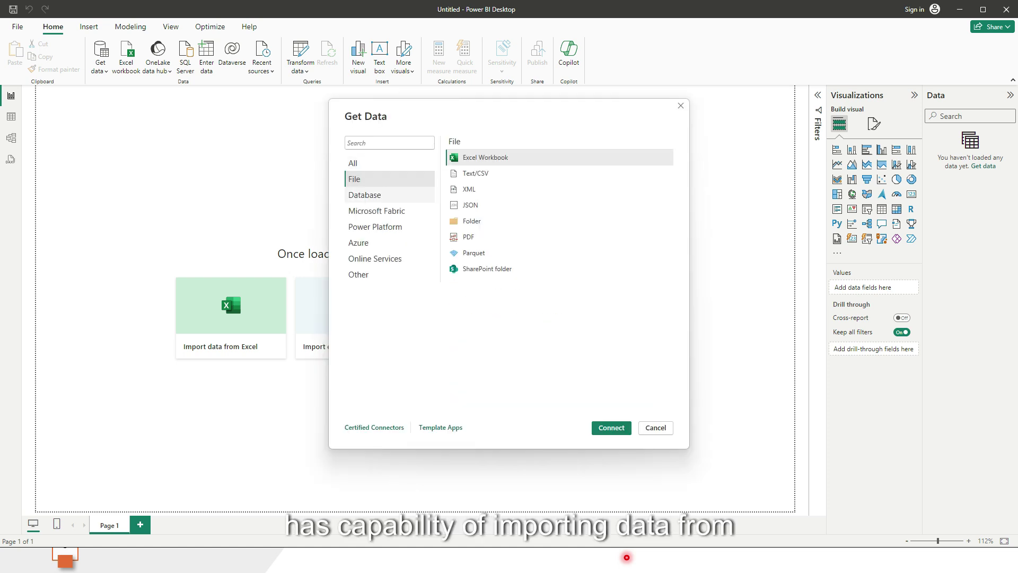
{"action": "left_click", "coordinate": [365, 195]}
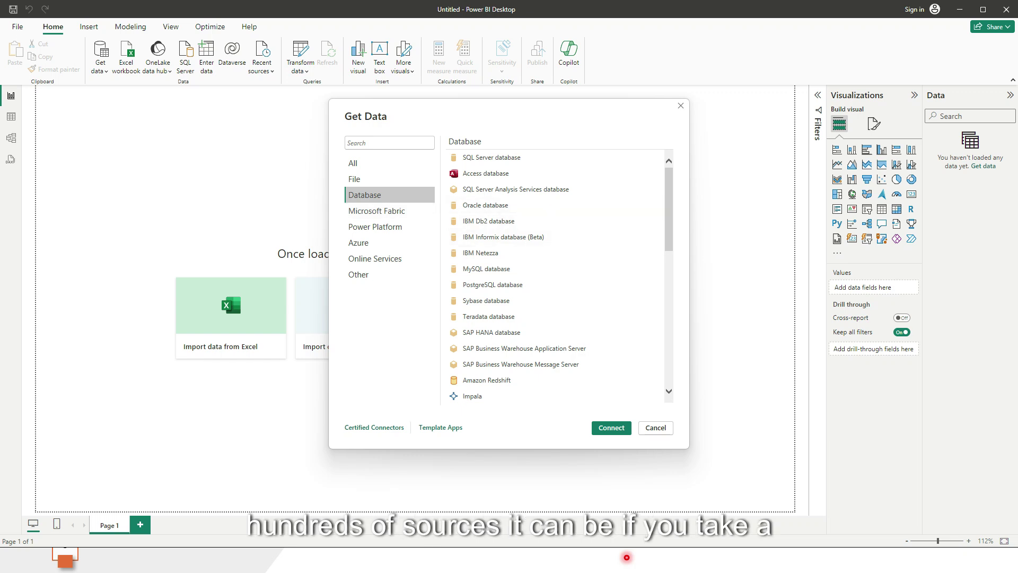
{"action": "scroll", "coordinate": [663, 202], "scroll_direction": "down", "scroll_amount": 1}
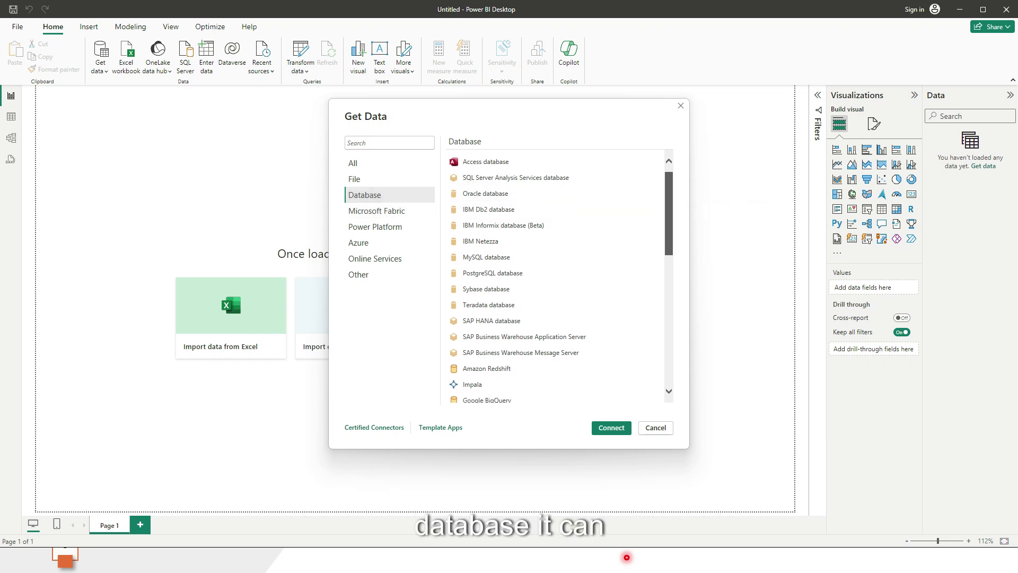
{"action": "scroll", "coordinate": [525, 164], "scroll_direction": "up", "scroll_amount": 1}
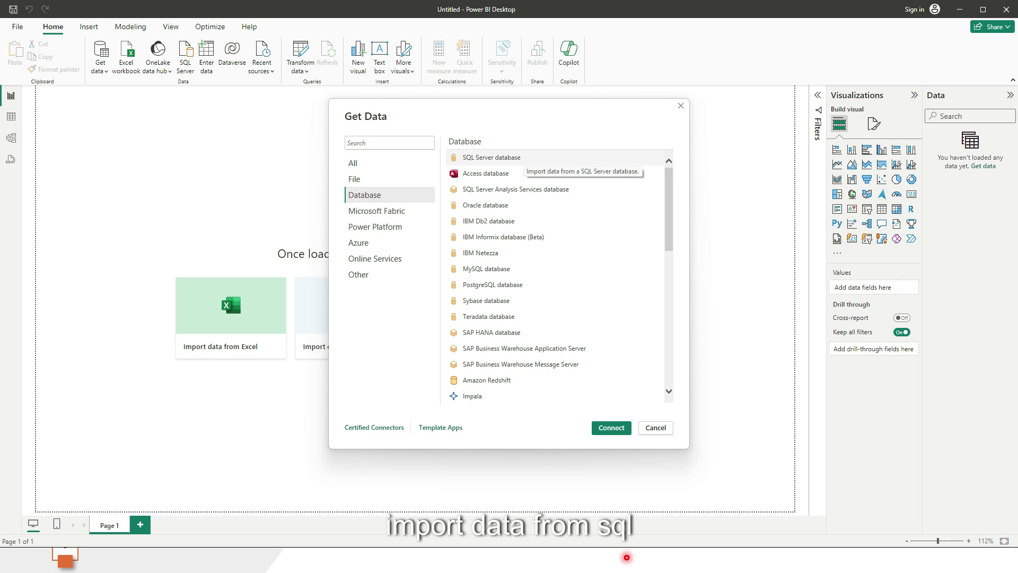
{"action": "scroll", "coordinate": [525, 170], "scroll_direction": "down", "scroll_amount": 3}
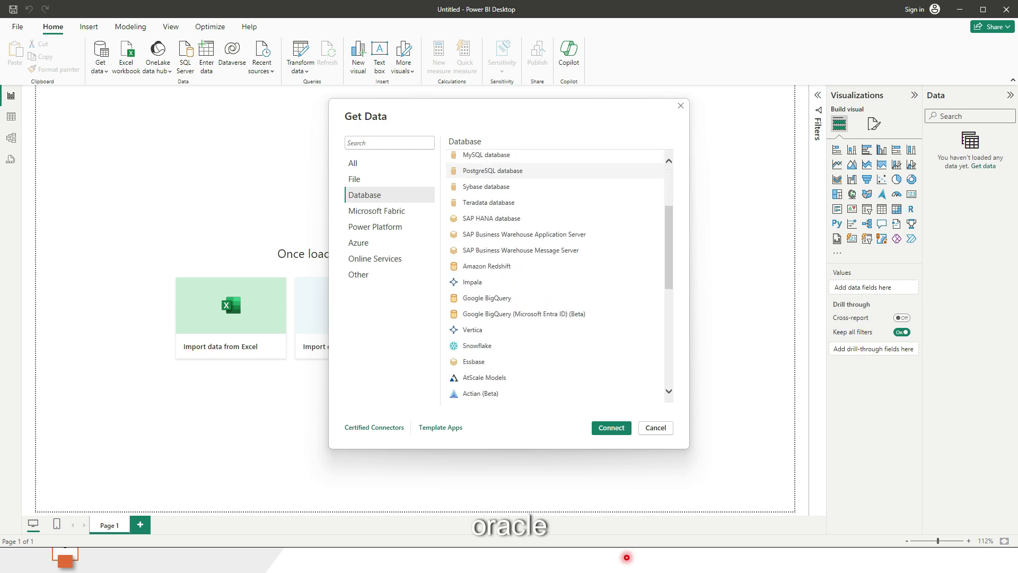
{"action": "scroll", "coordinate": [525, 170], "scroll_direction": "down", "scroll_amount": 4}
{"action": "scroll", "coordinate": [525, 222], "scroll_direction": "up", "scroll_amount": 2}
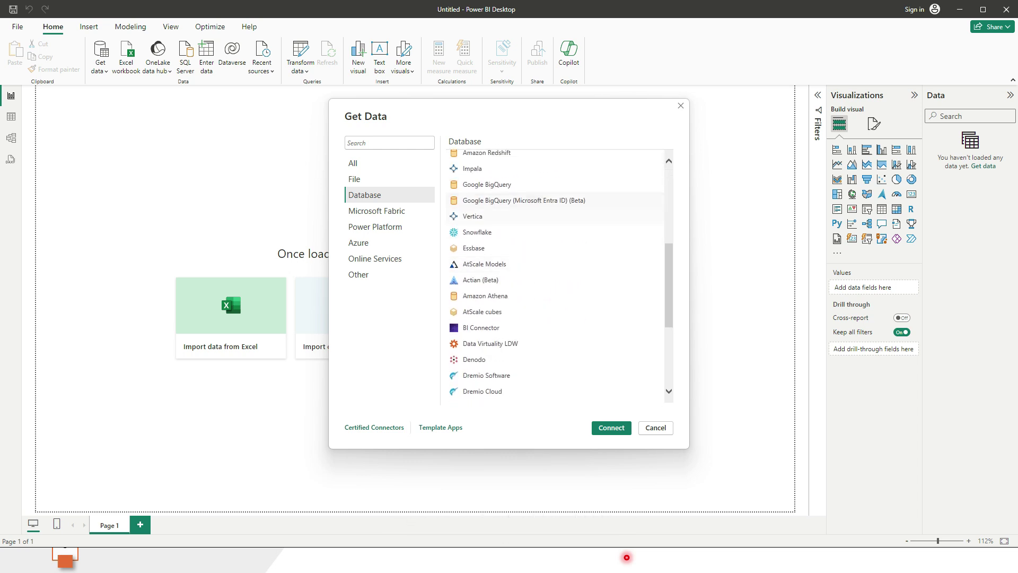
{"action": "scroll", "coordinate": [525, 212], "scroll_direction": "down", "scroll_amount": 4}
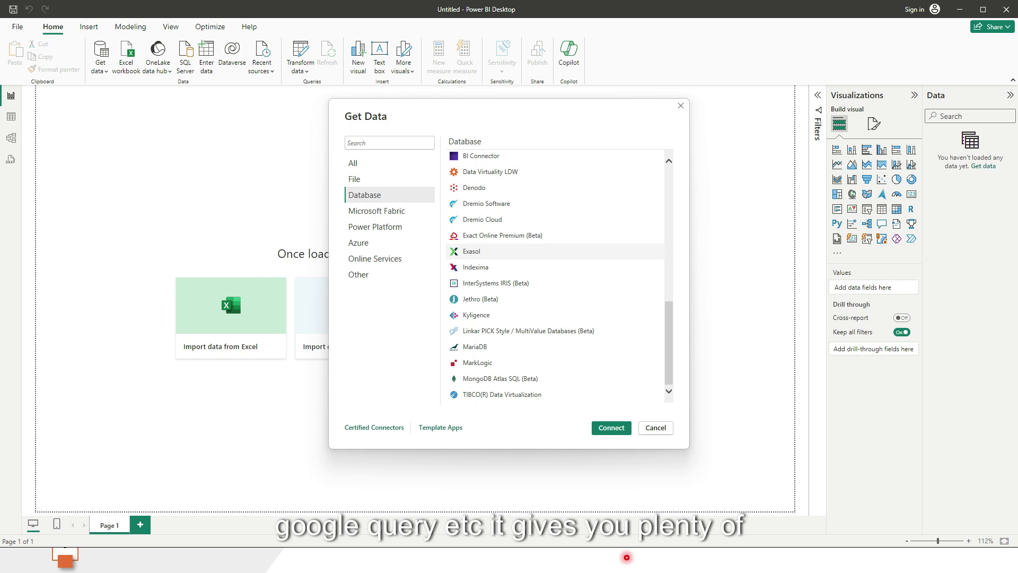
{"action": "left_click", "coordinate": [389, 242]}
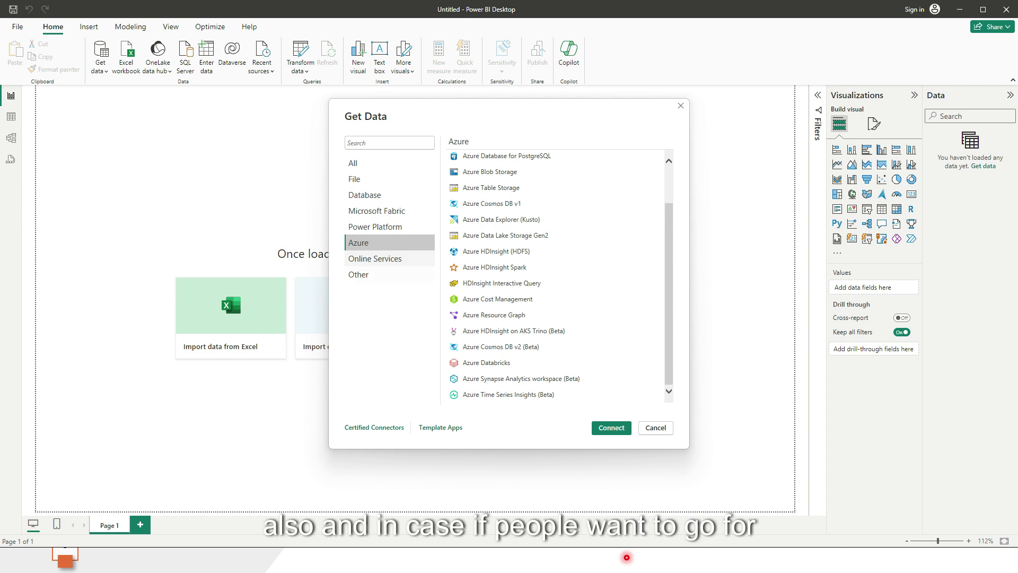
{"action": "left_click", "coordinate": [359, 274]}
{"action": "scroll", "coordinate": [504, 206], "scroll_direction": "up", "scroll_amount": 2}
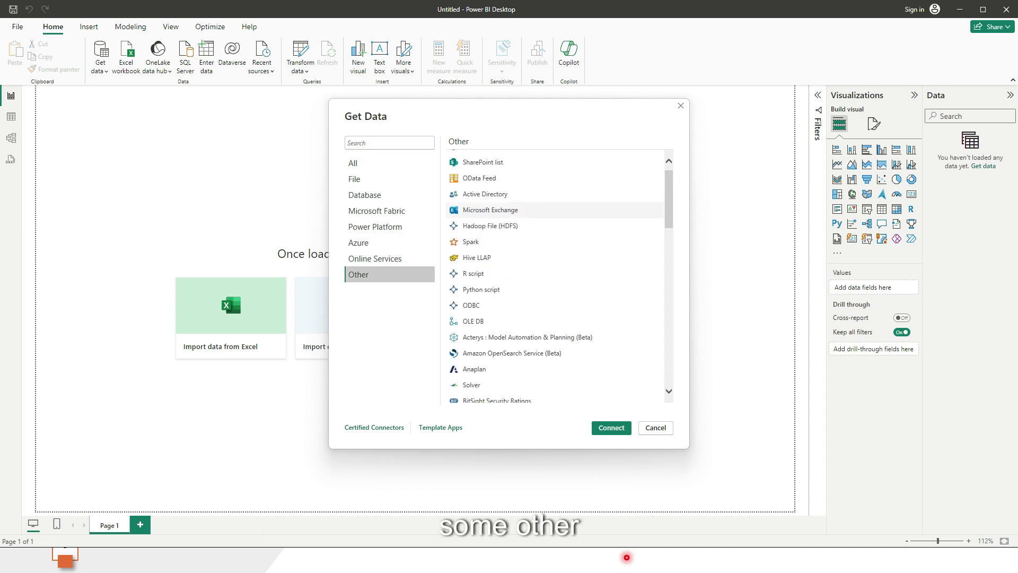
{"action": "scroll", "coordinate": [504, 280], "scroll_direction": "down", "scroll_amount": 4}
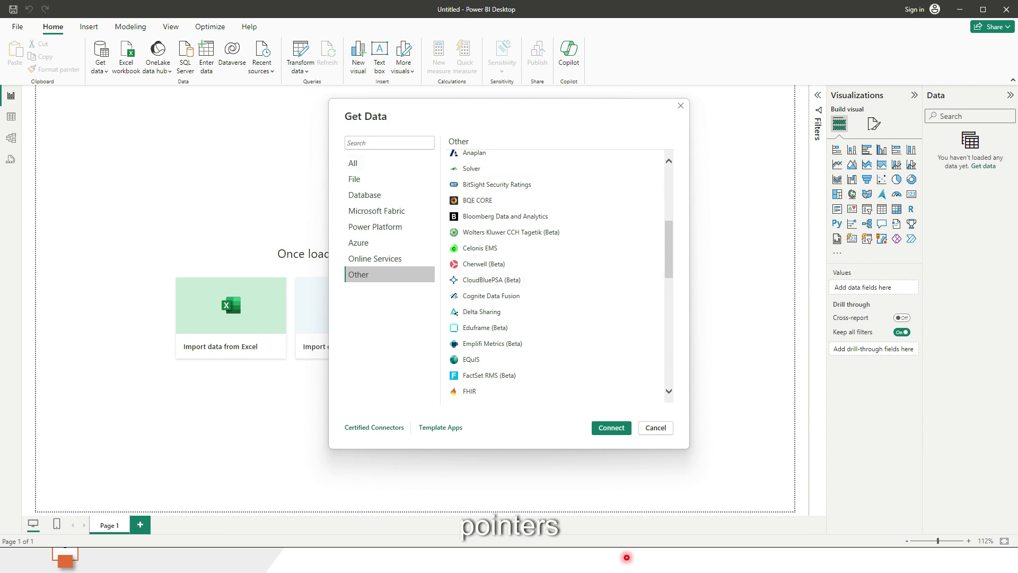
Connect to the Sales Excel workbook in the AR Rahman Dashboard folder and load Sheet1 into Power Query Editor for transformation.
{"action": "left_click", "coordinate": [371, 163]}
{"action": "left_click", "coordinate": [371, 178]}
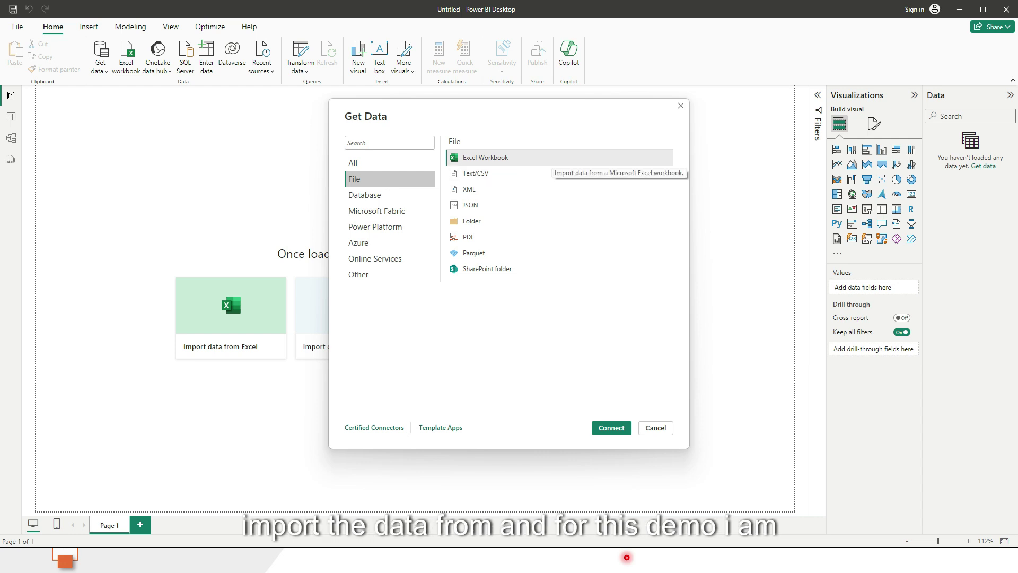
{"action": "double_click", "coordinate": [552, 157]}
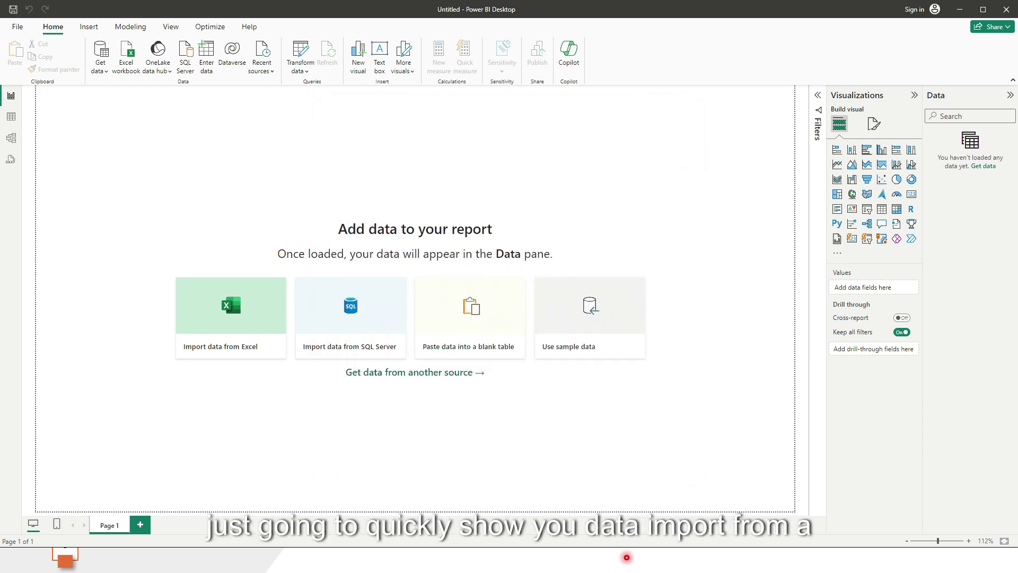
{"action": "left_click", "coordinate": [116, 100]}
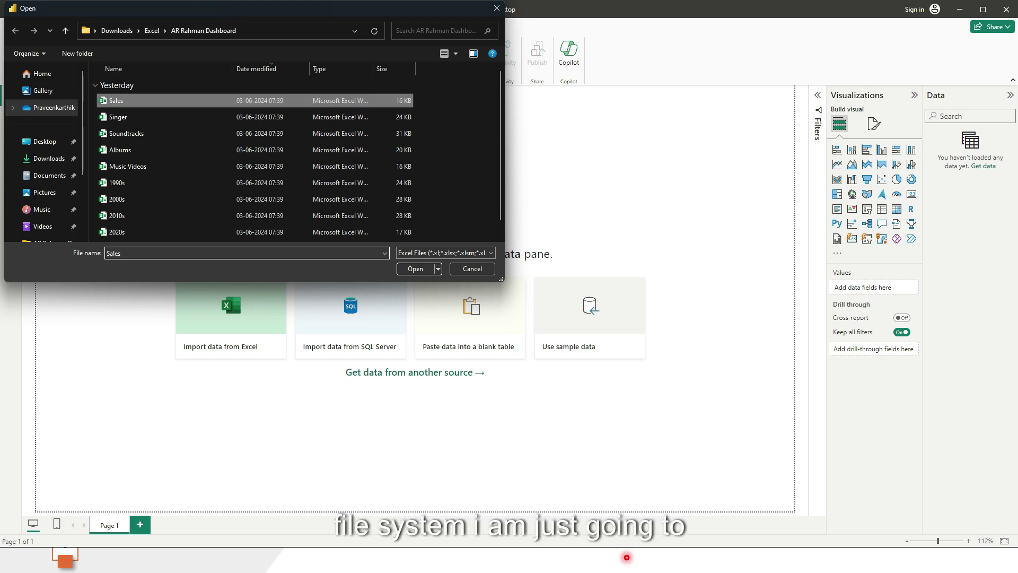
{"action": "key", "text": "Return"}
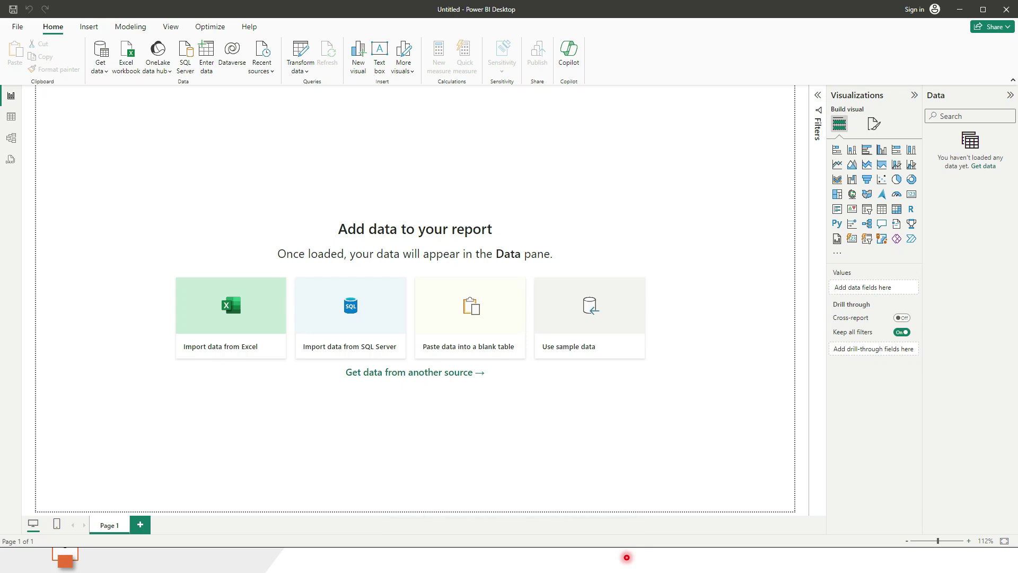
{"action": "key", "text": "space"}
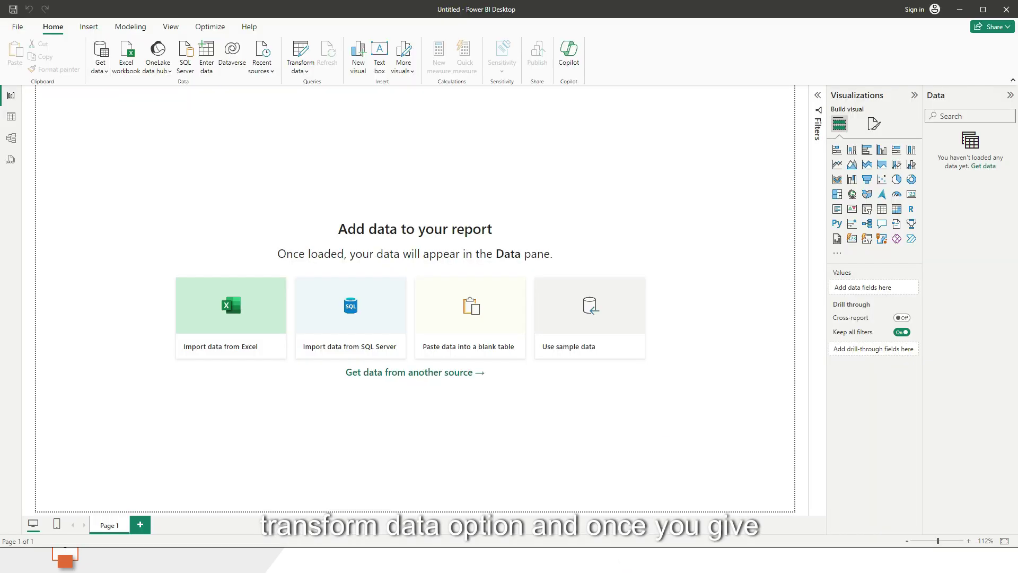
{"action": "left_click", "coordinate": [300, 58]}
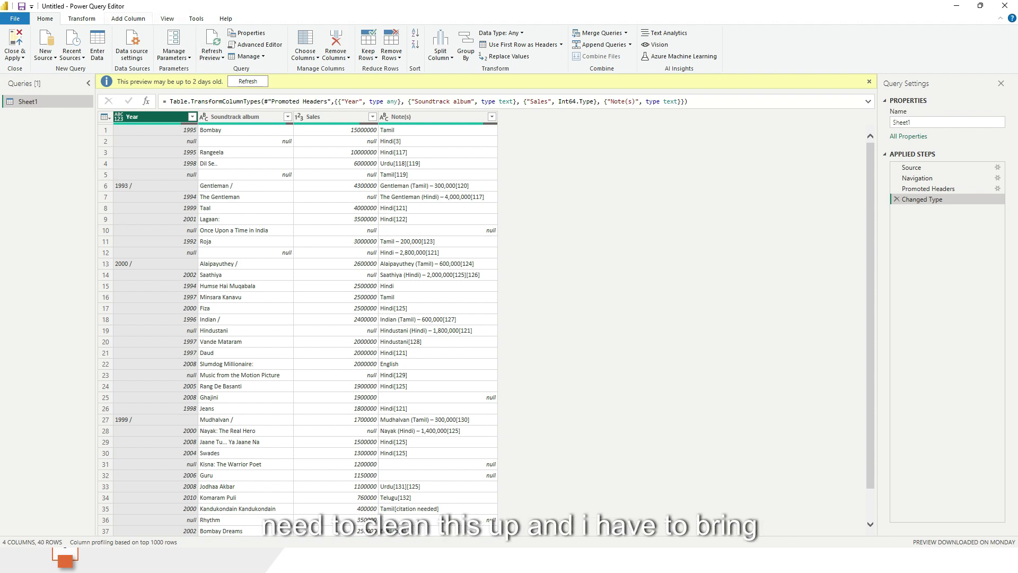
Reduce the Year column to the text before the space delimiter and set its data type to Whole Number.
{"action": "left_click", "coordinate": [82, 18]}
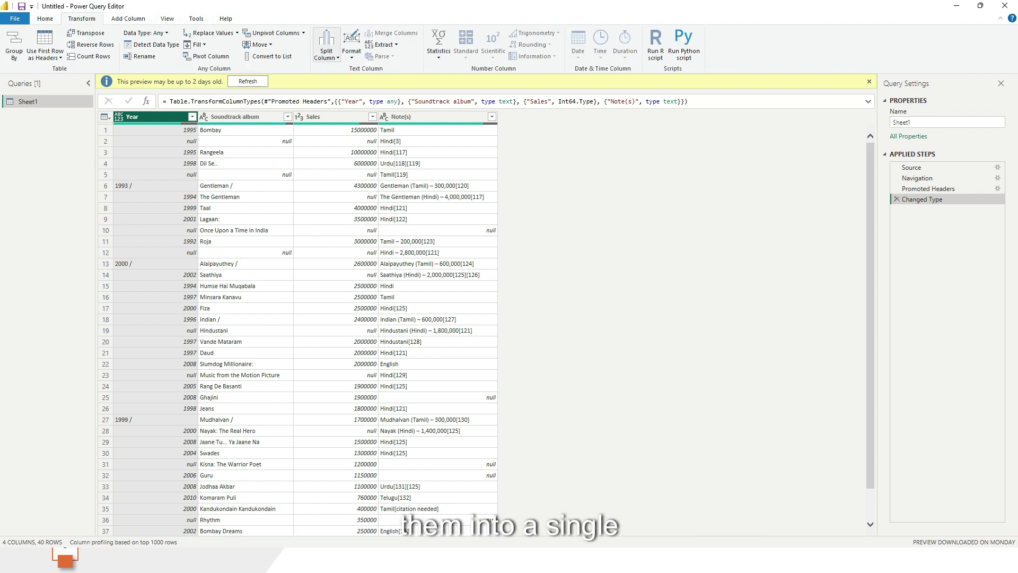
{"action": "left_click", "coordinate": [380, 45]}
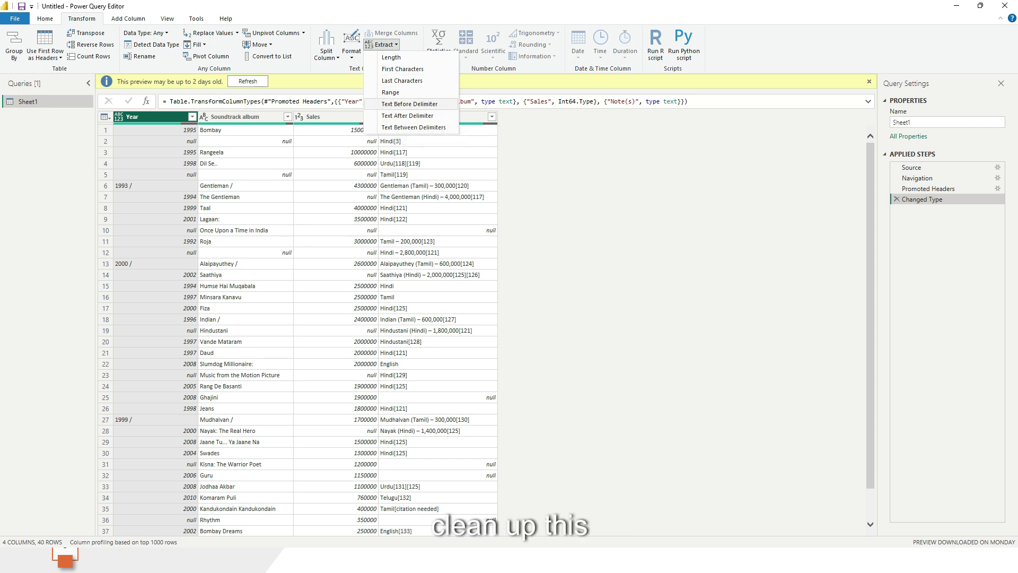
{"action": "left_click", "coordinate": [408, 115]}
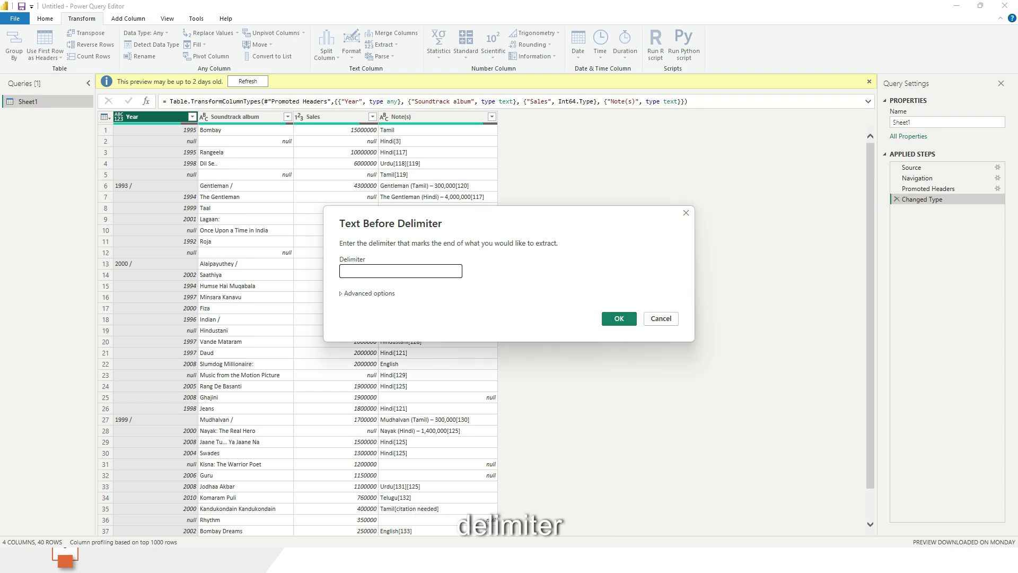
{"action": "key", "text": "Return"}
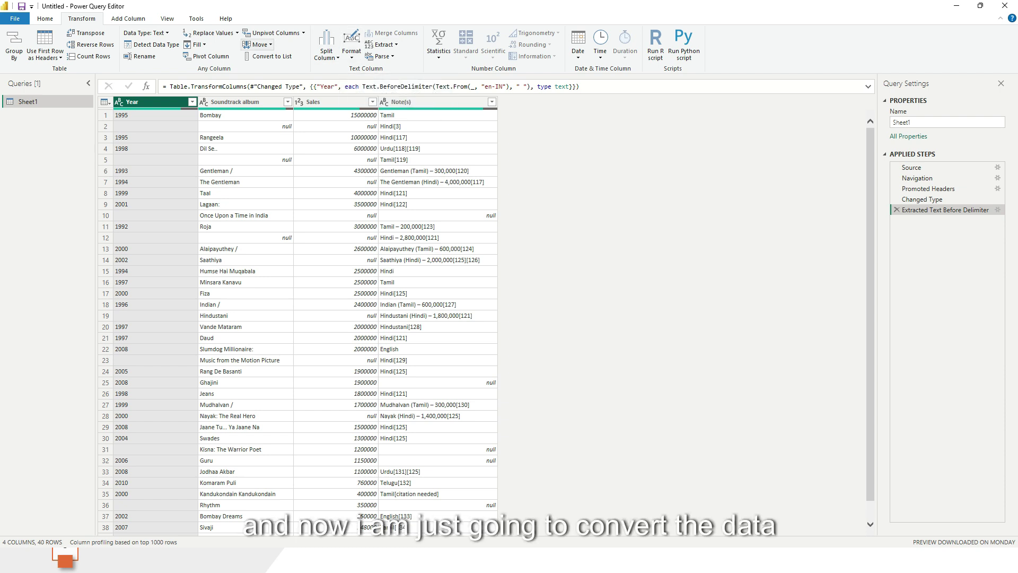
{"action": "left_click", "coordinate": [145, 33]}
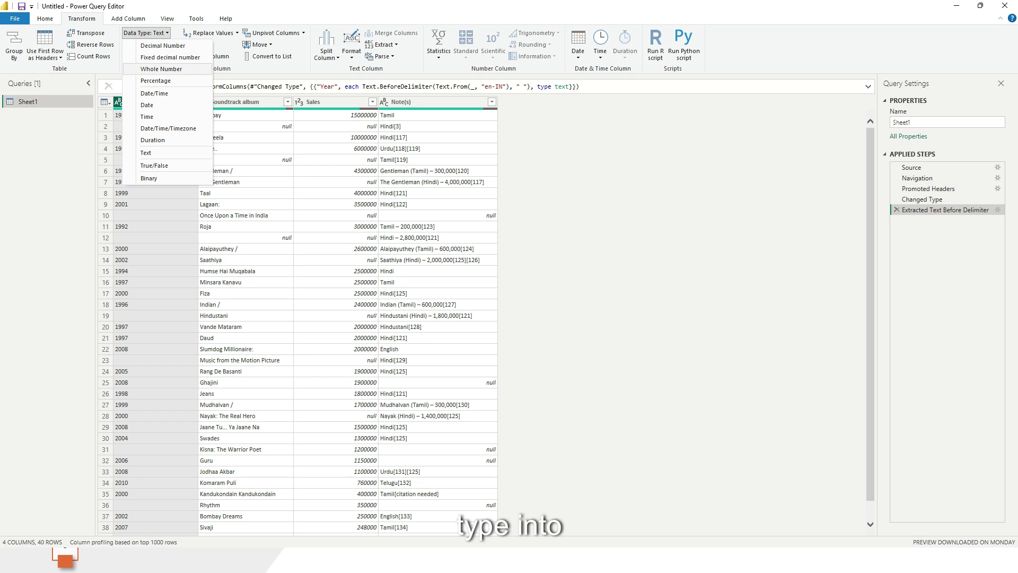
{"action": "left_click", "coordinate": [161, 69]}
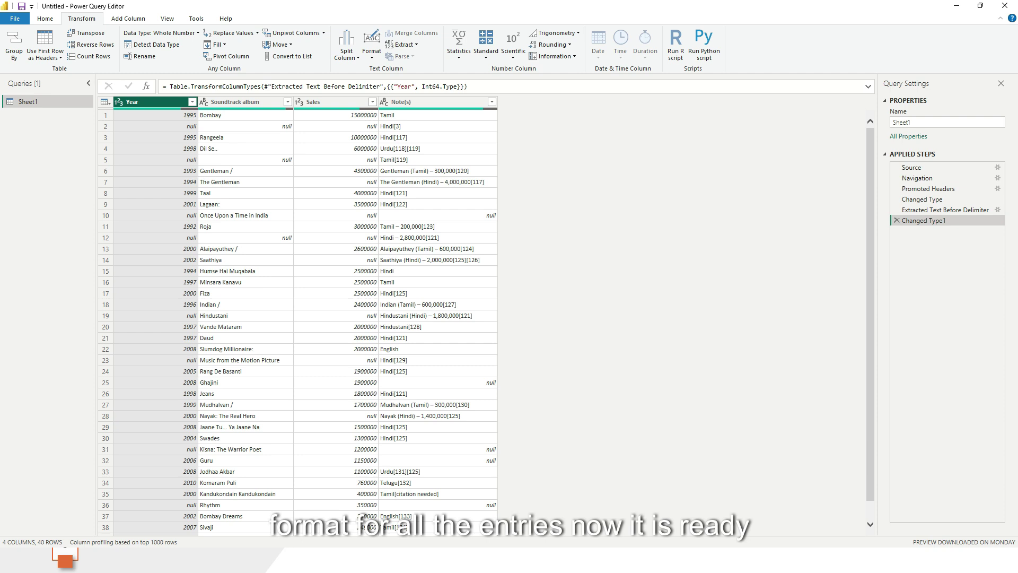
Close Power Query Editor and apply the pending changes so that Sheet1 loads into the report.
{"action": "left_click", "coordinate": [45, 19]}
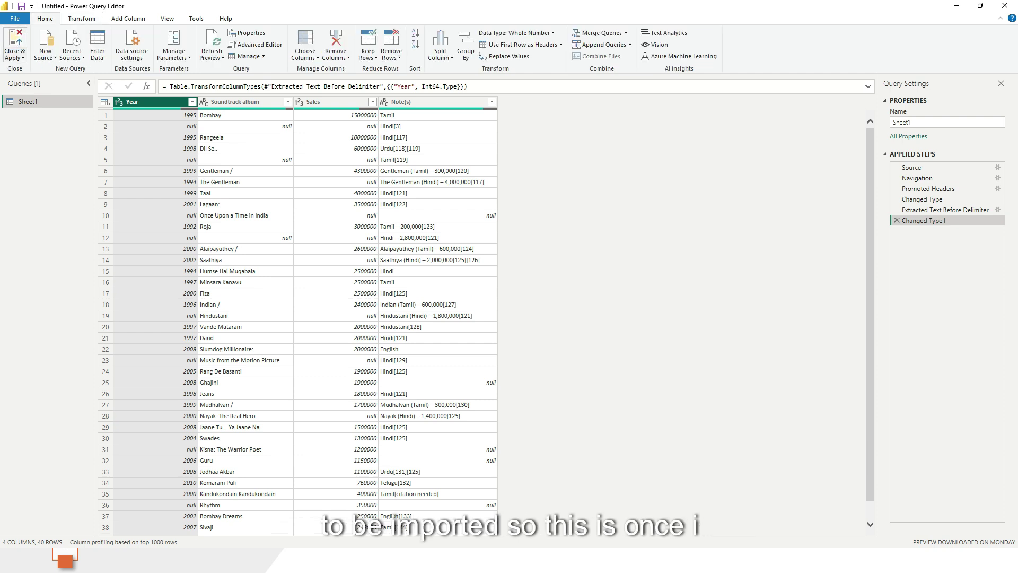
{"action": "left_click", "coordinate": [14, 56]}
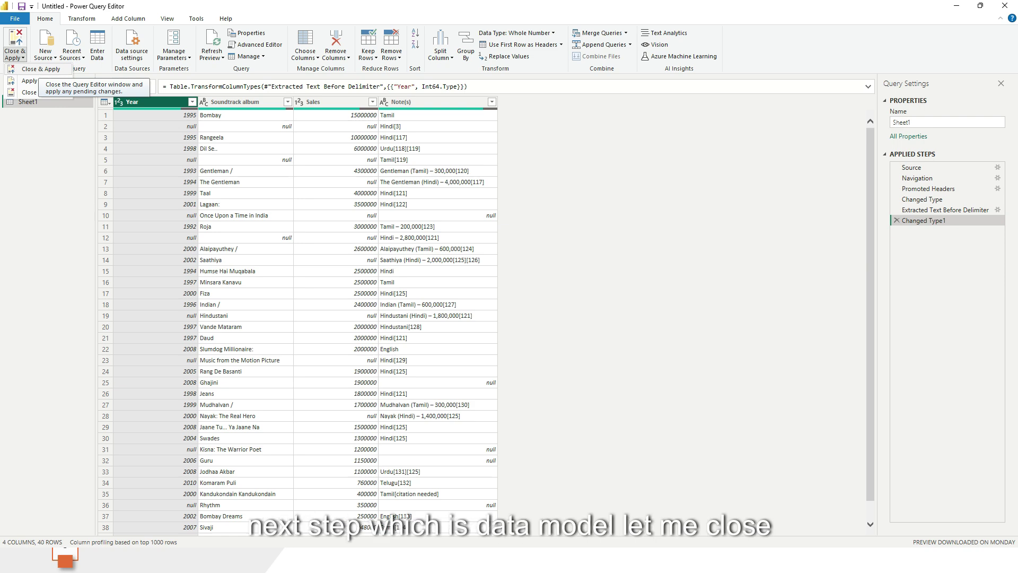
{"action": "left_click", "coordinate": [41, 69]}
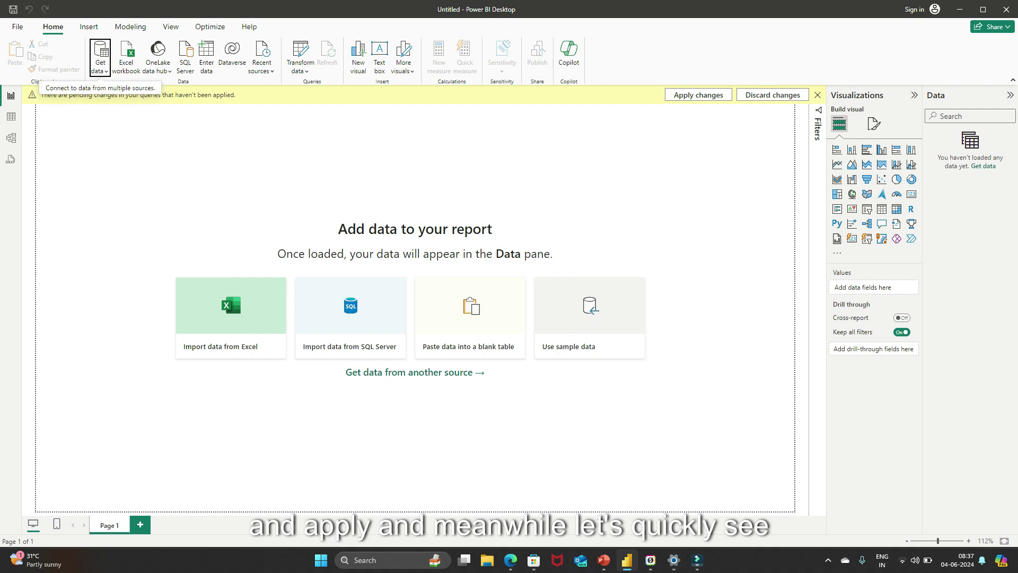
{"action": "key", "text": "alt+Tab"}
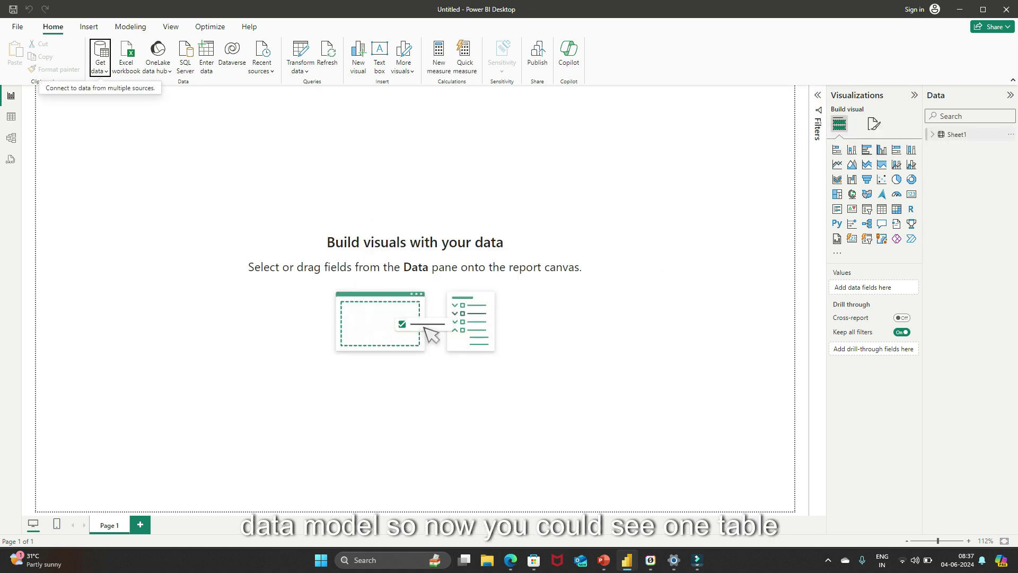
Examine the imported Sheet1 table in Table view and Model view, and return to the slide show by way of Report view.
{"action": "left_click", "coordinate": [957, 134]}
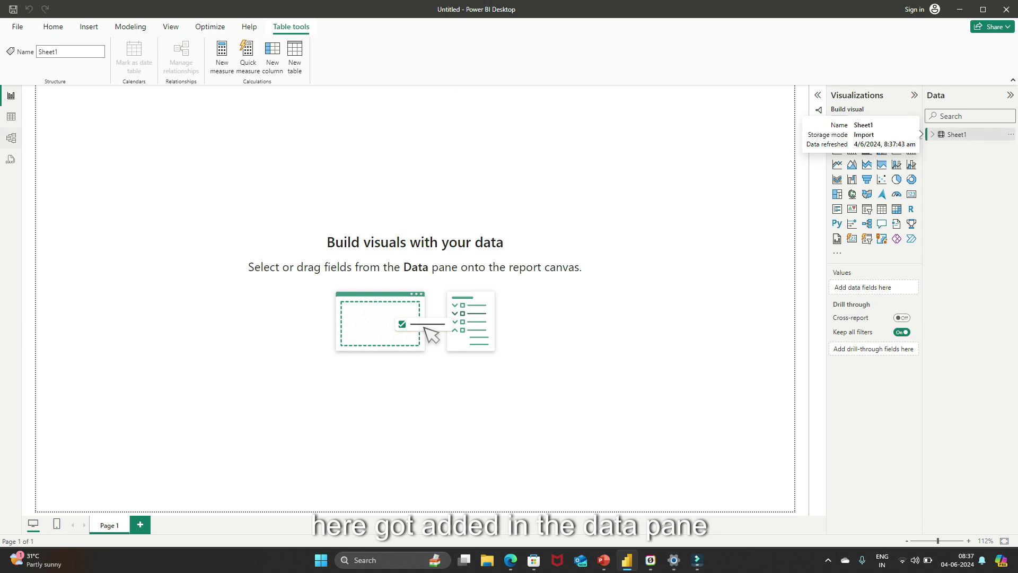
{"action": "left_click", "coordinate": [11, 116]}
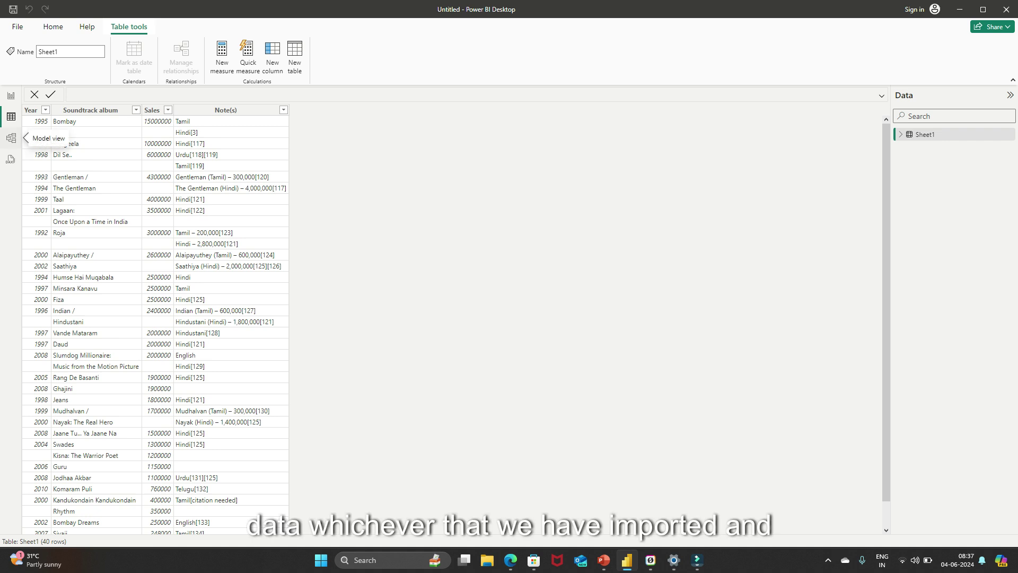
{"action": "left_click", "coordinate": [11, 138]}
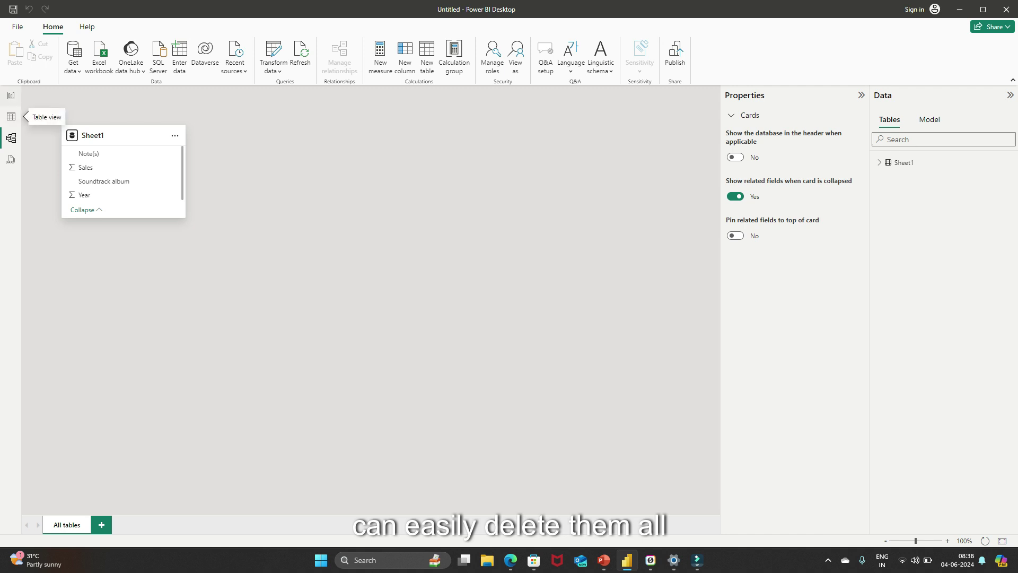
{"action": "left_click", "coordinate": [11, 95]}
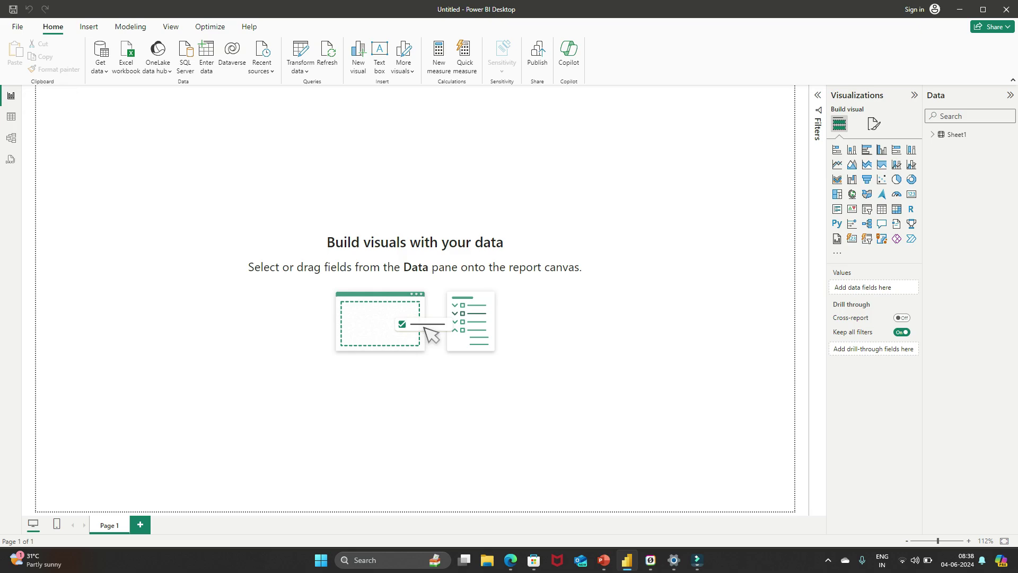
{"action": "key", "text": "alt+Tab"}
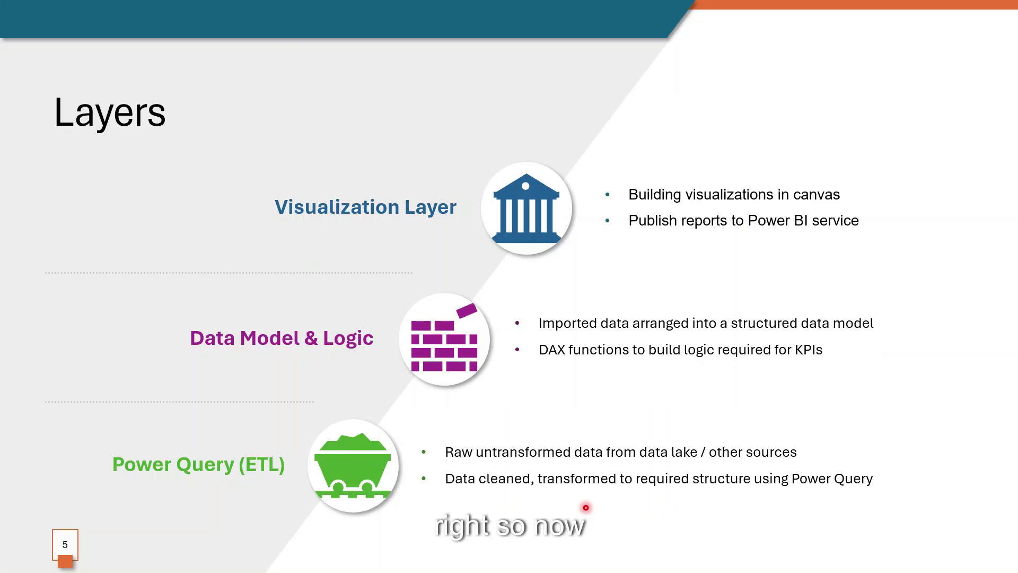